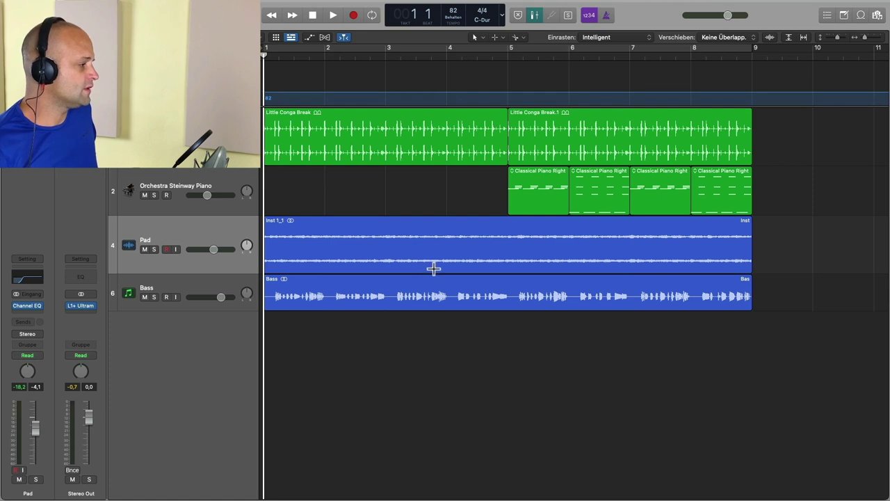
Play the arrangement from bar 1, raise the project tempo to 100 BPM and play on at the faster tempo.
key(space)
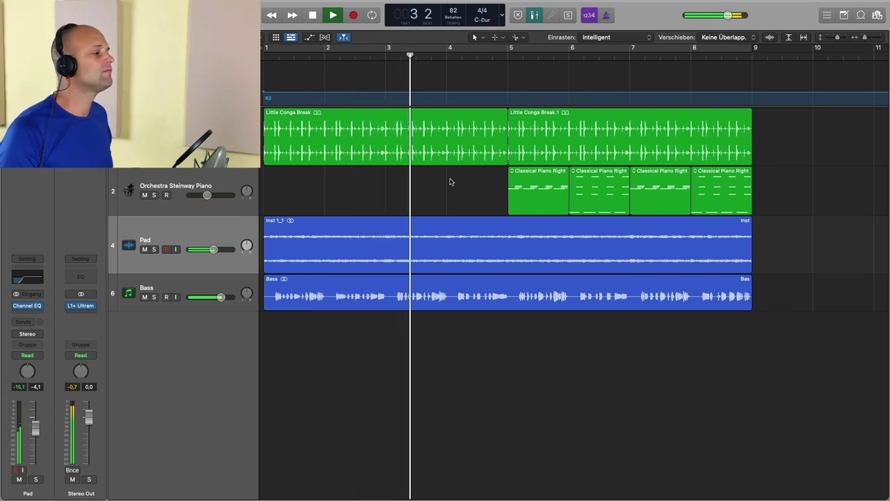
key(space)
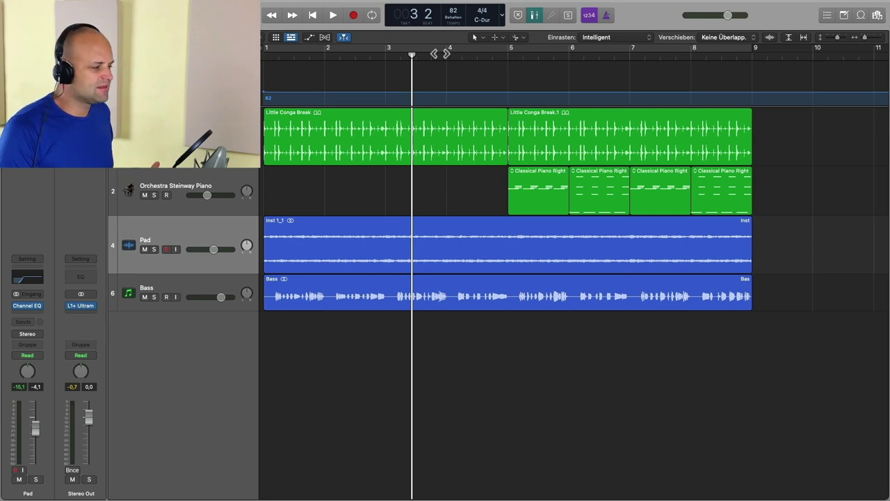
drag(453, 12, 452, 1)
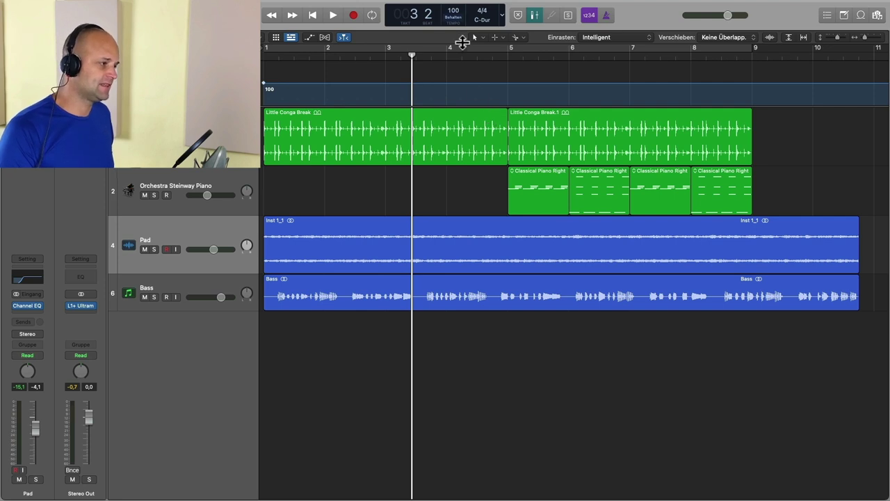
key(space)
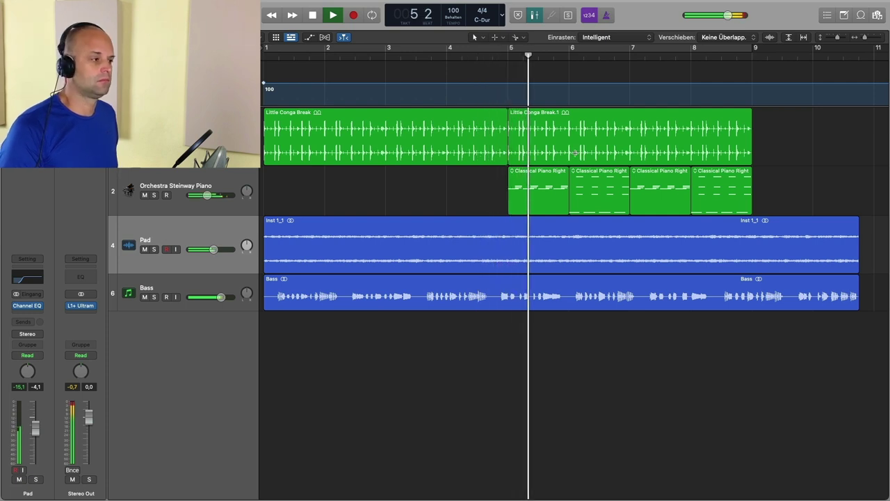
key(space)
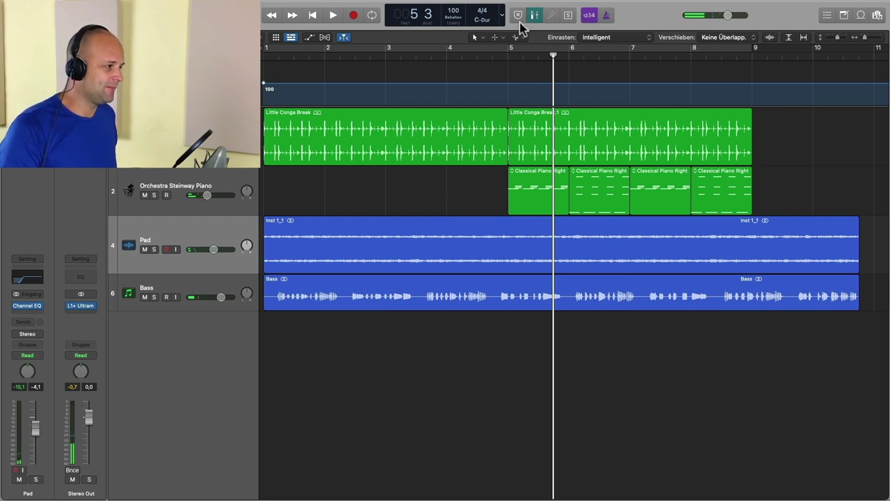
Set the project tempo back to 82 BPM and return the playhead to bar 1.
drag(452, 10, 453, 40)
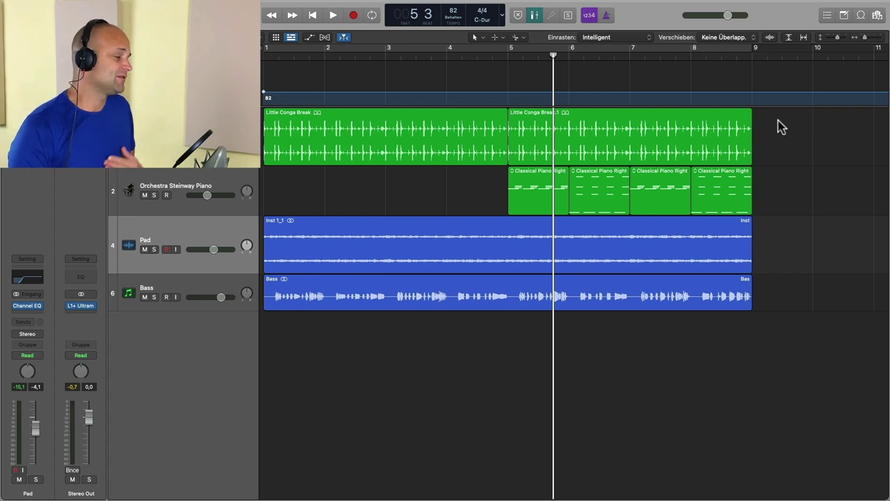
click(267, 55)
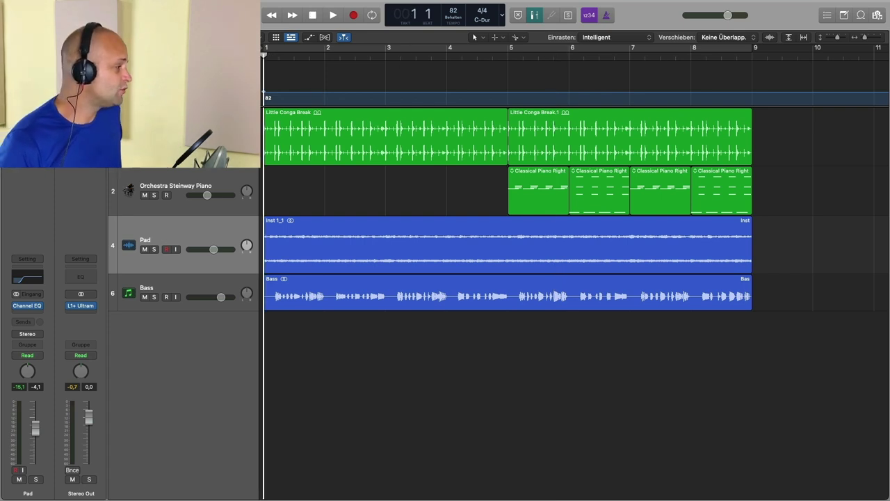
Select the Drums, Orchestra Steinway Piano, Pad and Bass tracks in turn to examine which kind of regions each contains.
click(184, 135)
click(220, 176)
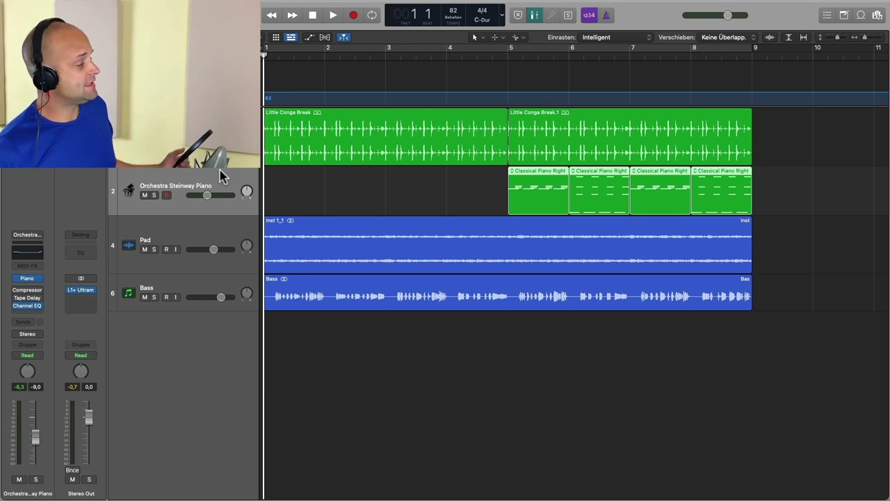
click(177, 164)
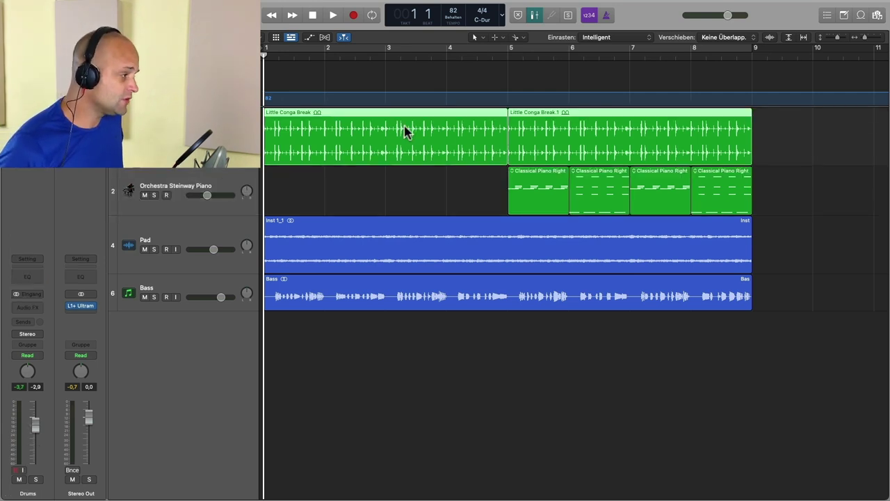
click(230, 186)
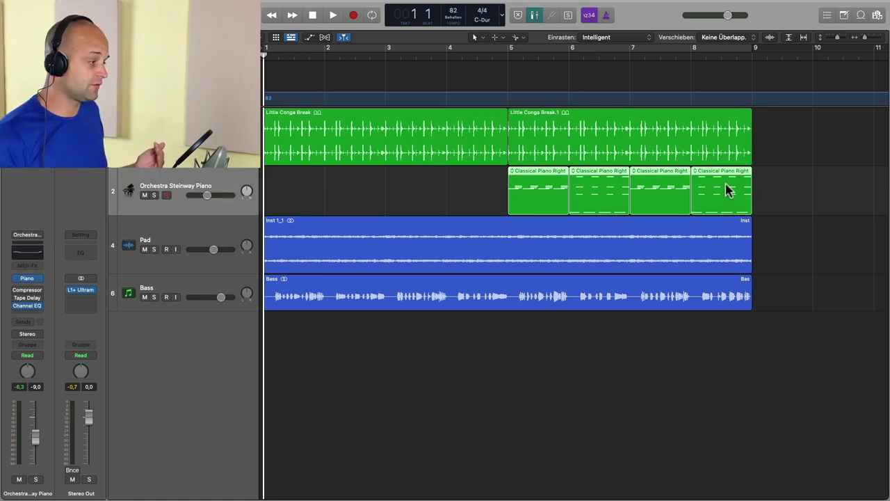
key(Up)
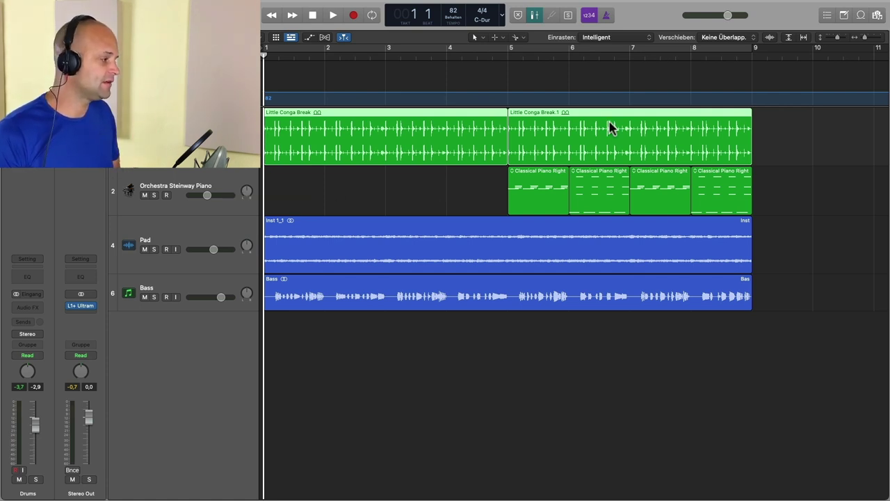
click(241, 232)
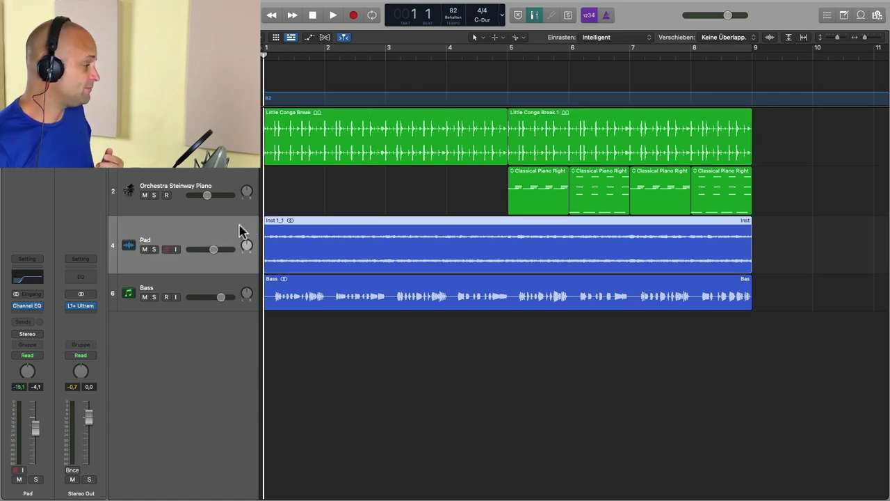
click(225, 284)
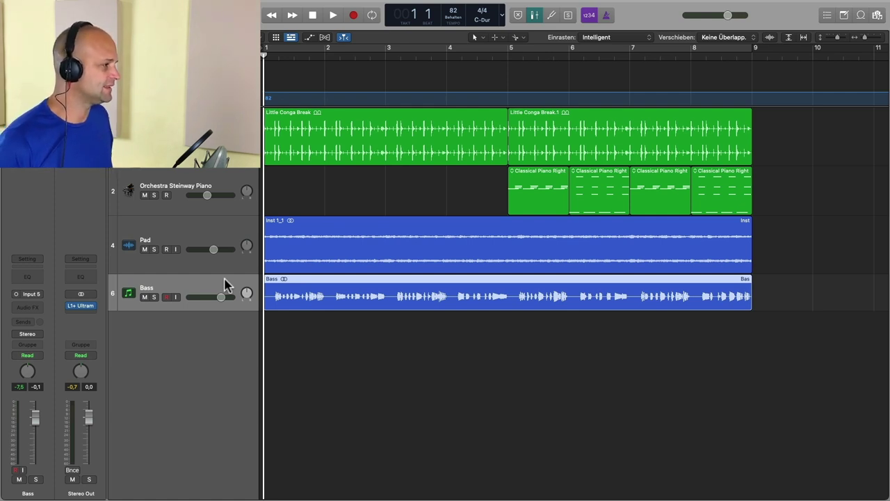
Show the Flex controls and enable Flex in Polyphon mode on the Pad track.
click(239, 238)
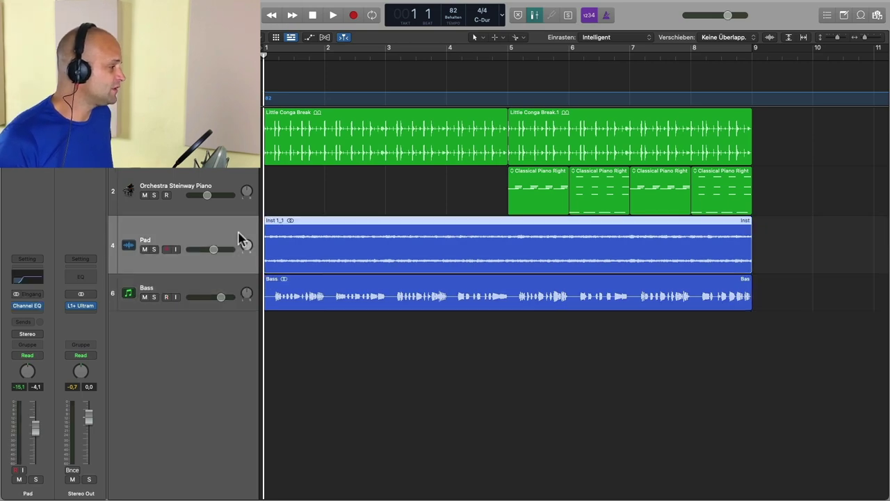
click(325, 37)
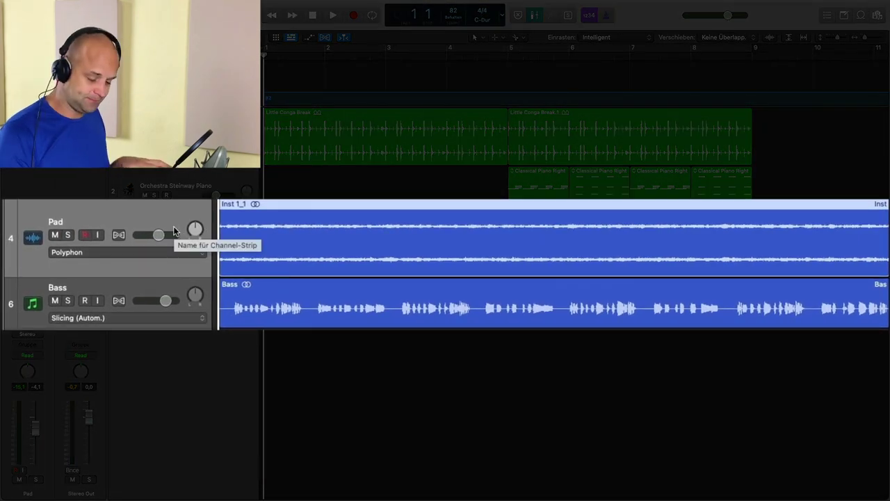
click(119, 235)
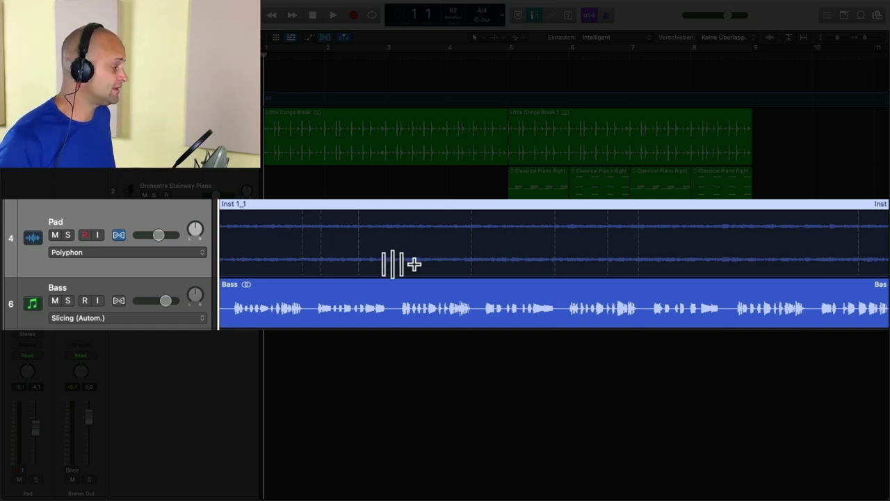
Set the Bass track's Flex mode to Monophon and enable Flex on that track.
click(157, 318)
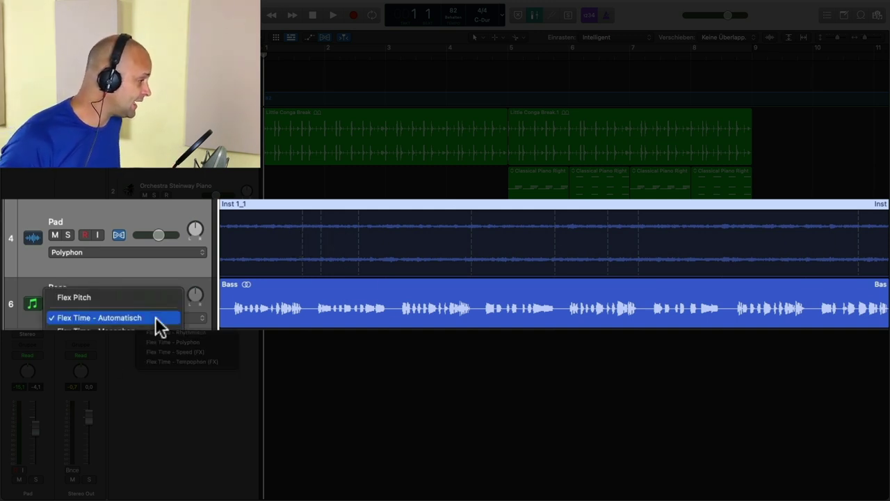
click(145, 332)
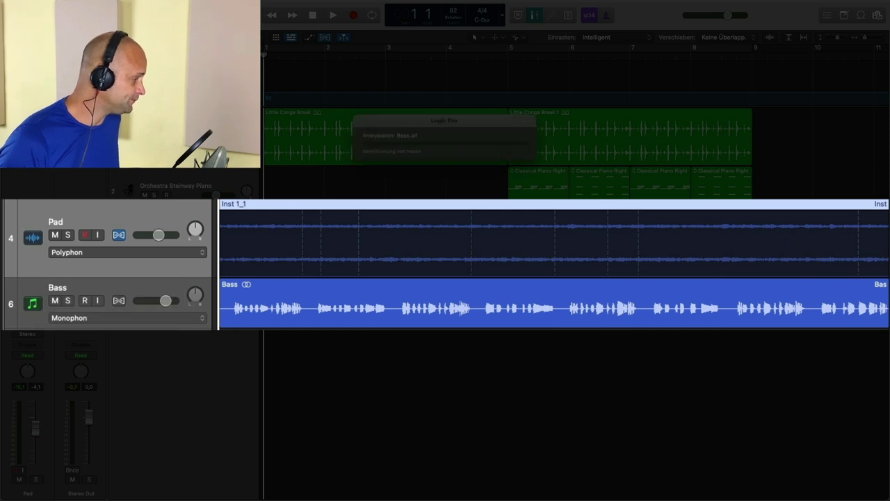
click(118, 302)
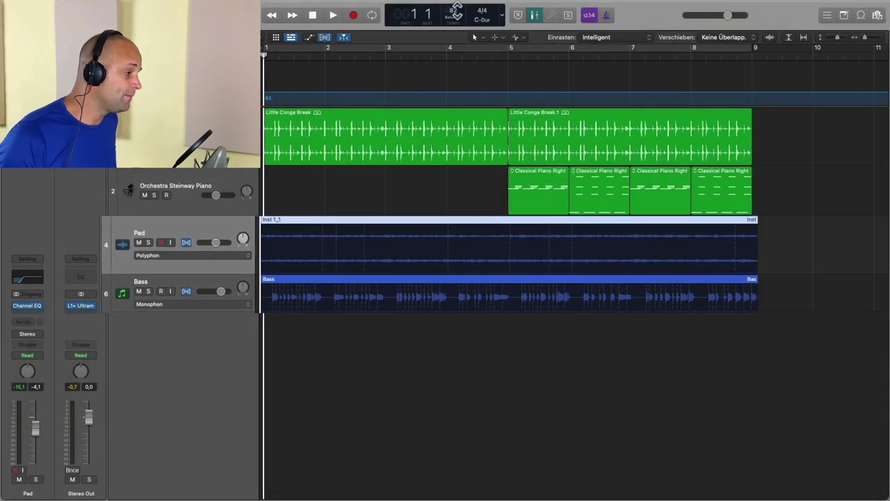
Try a project tempo of 100 BPM by playing the arrangement from about bar 4, and set it back to 82 BPM.
drag(461, 13, 453, 0)
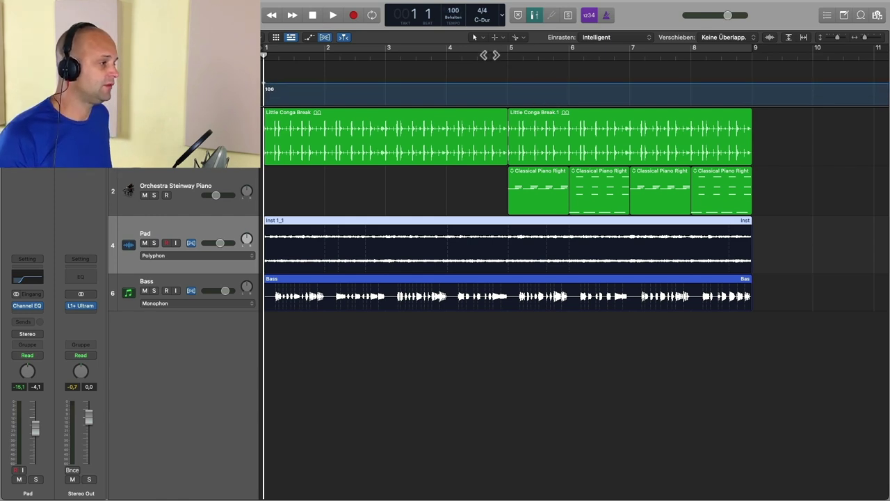
double_click(449, 56)
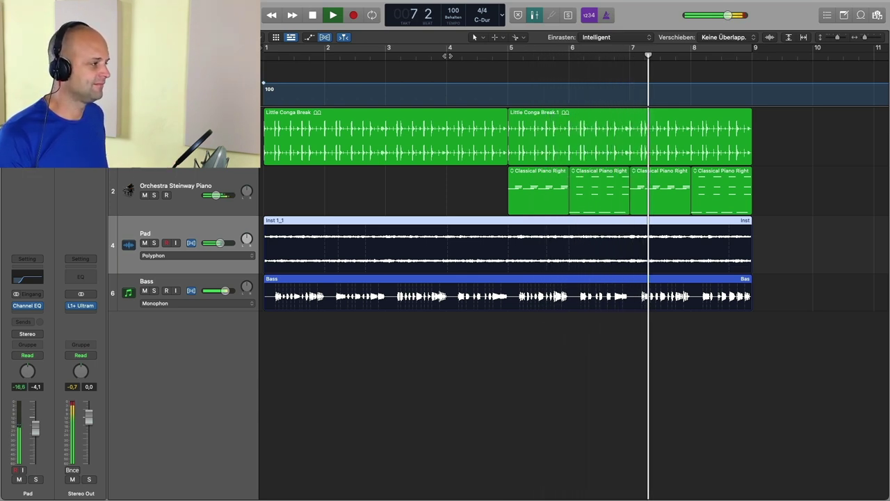
key(space)
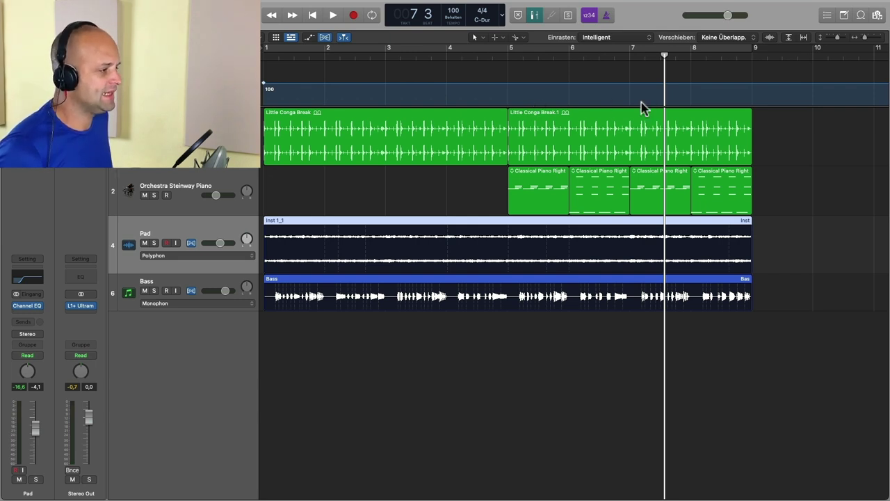
drag(453, 11, 453, 26)
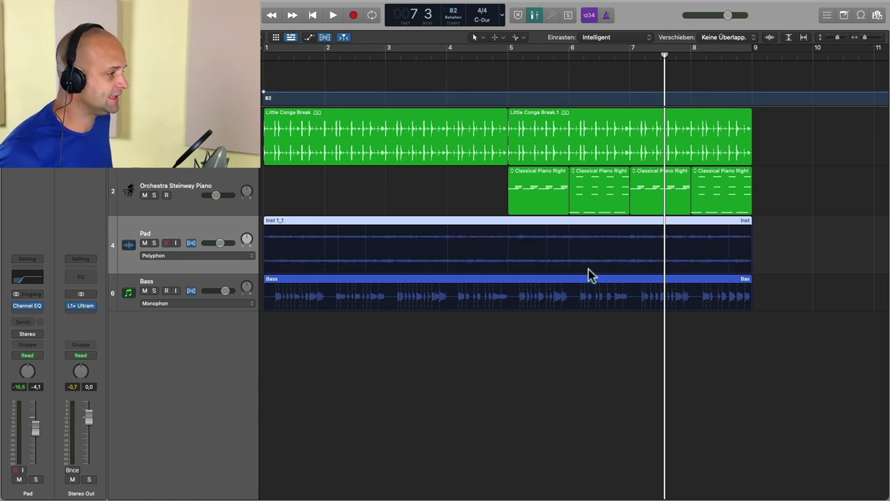
Create a tempo change to 100 BPM at bar 8 in the tempo track and play the transition from bar 7.
click(508, 94)
drag(508, 93, 688, 76)
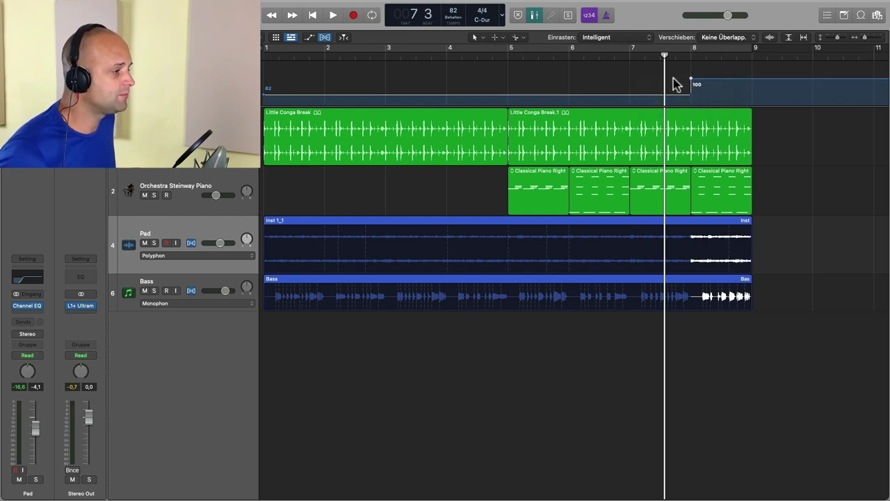
click(624, 56)
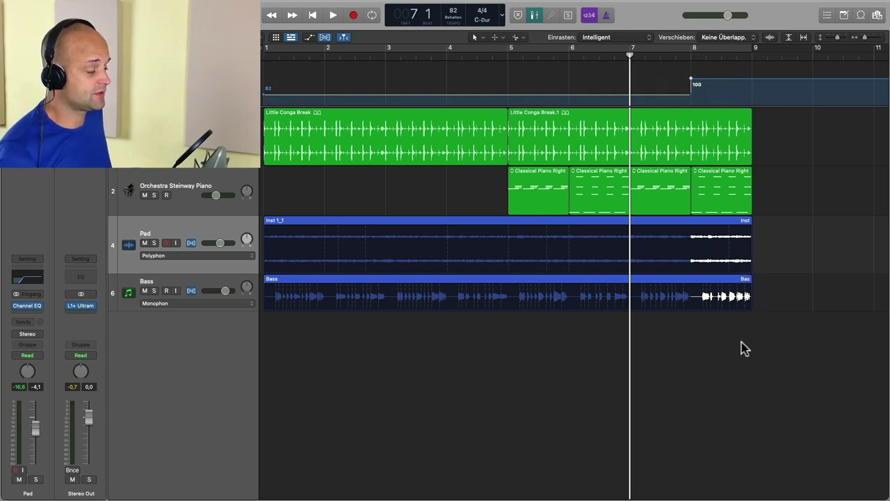
key(space)
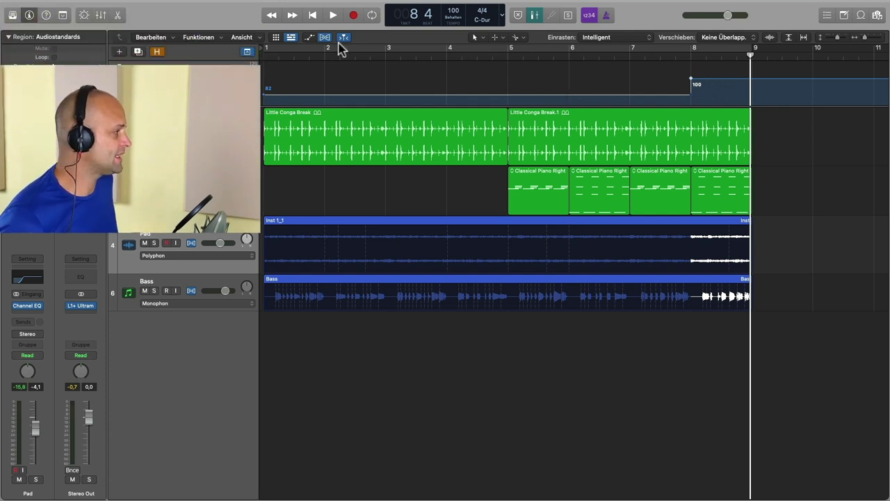
Hide the global tracks and show them again.
click(247, 52)
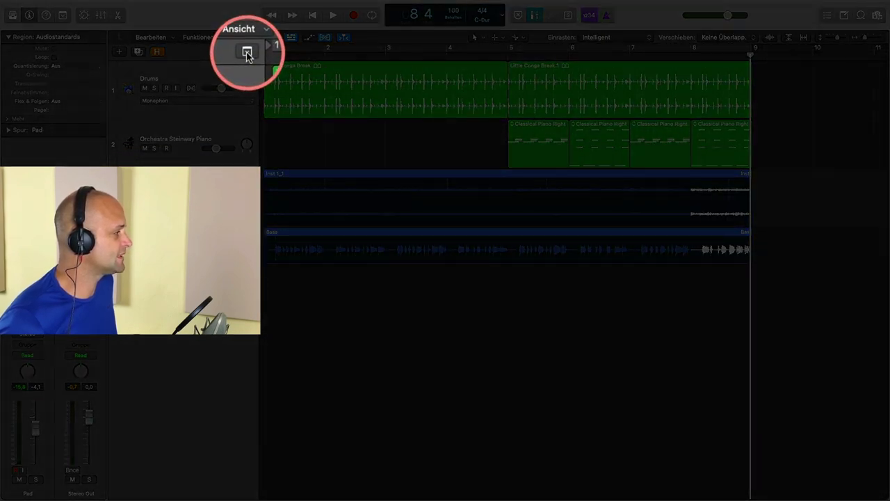
click(247, 52)
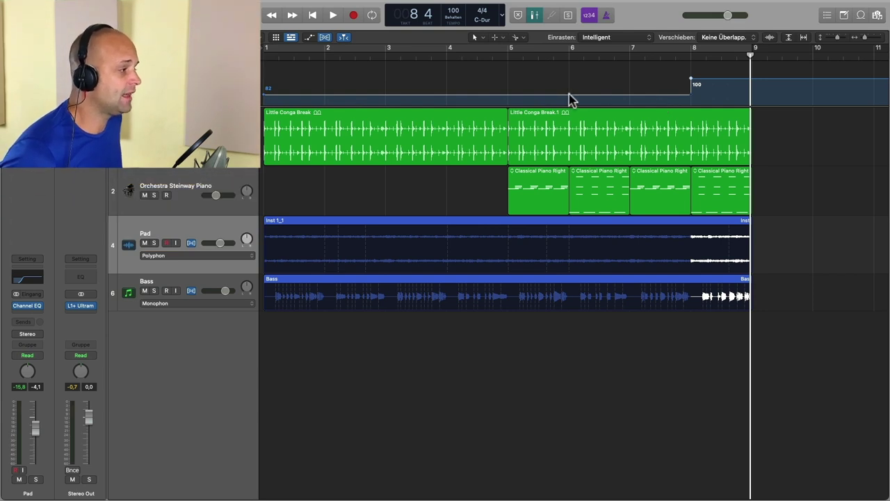
Create a gradual tempo ramp from 82 BPM at bar 6 to 100 BPM at bar 8 and play it from shortly after bar 5.
click(569, 97)
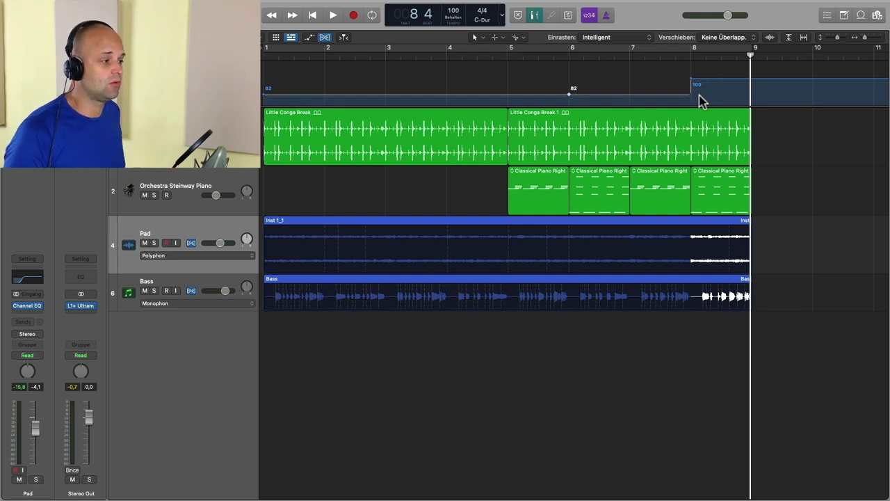
drag(693, 99, 750, 101)
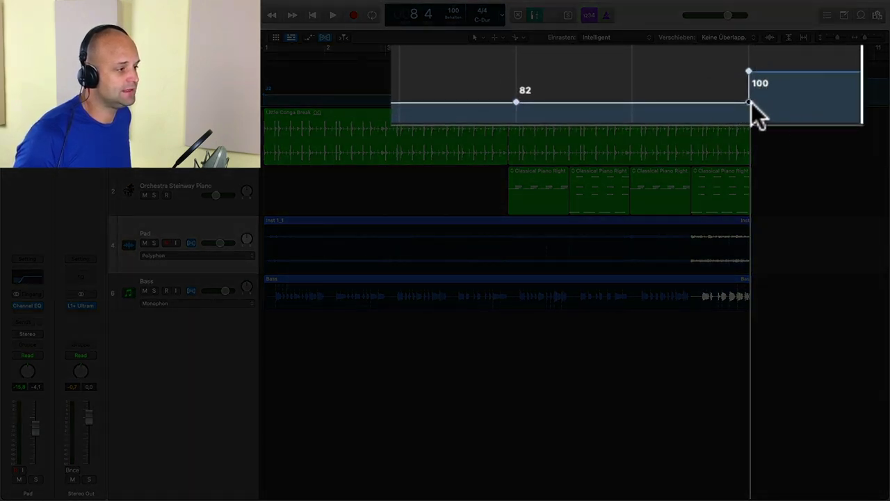
drag(751, 103, 631, 89)
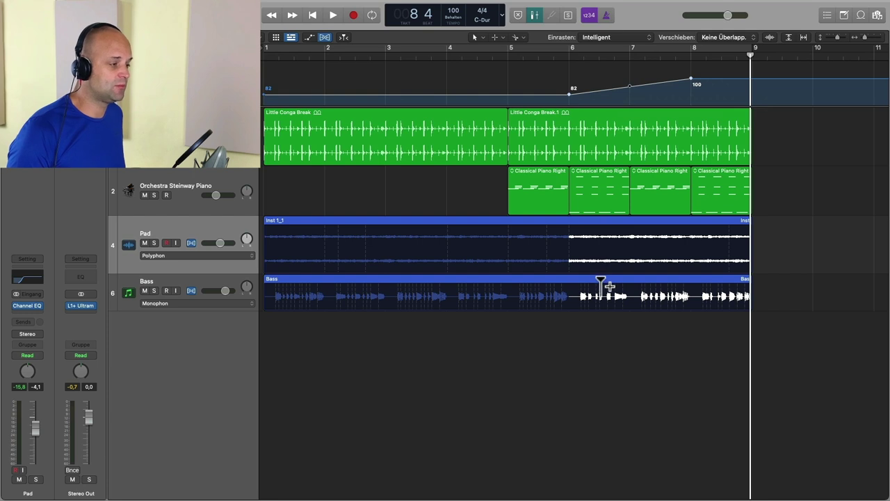
click(529, 49)
key(space)
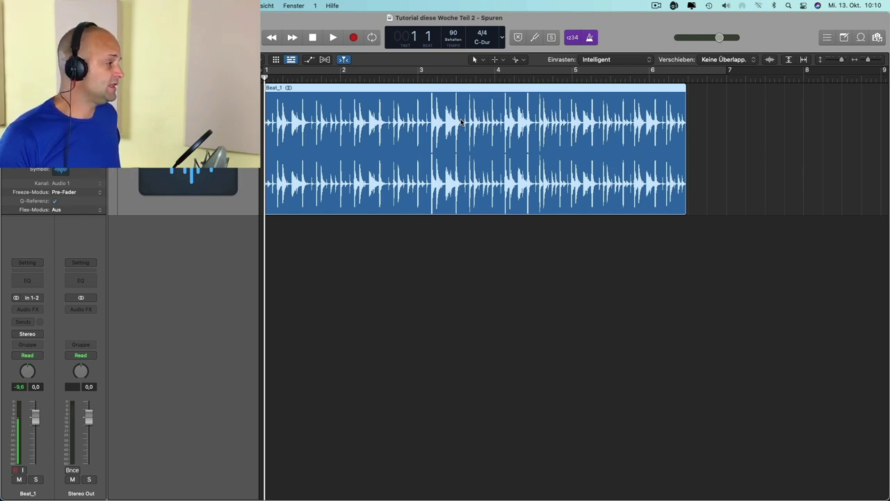
Play the Beat_1 region from bar 1 against the metronome and place the playhead at bar 3.
key(space)
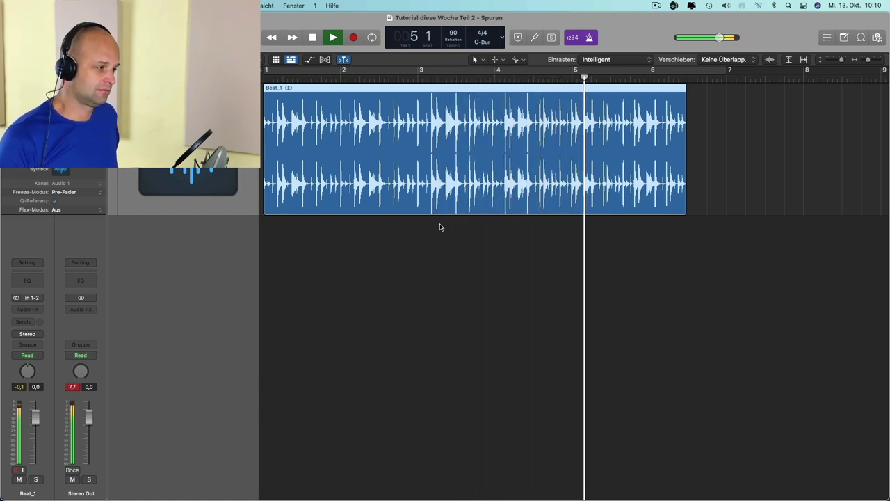
key(space)
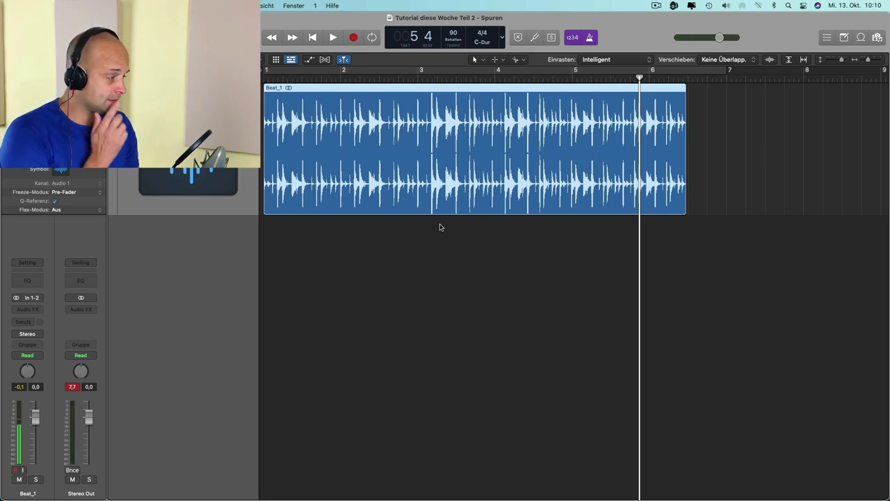
click(418, 79)
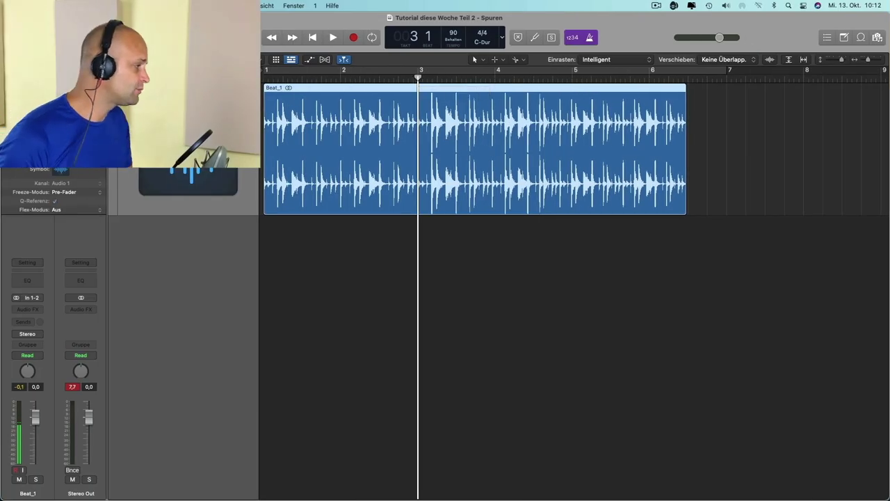
Show the global tracks and configure them so that the Tempo and Beat-Mapping tracks are displayed.
key(g)
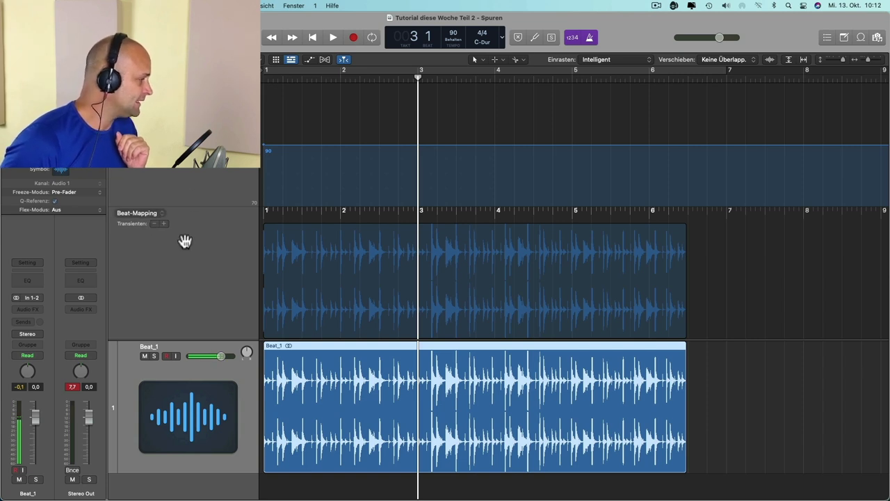
right_click(200, 227)
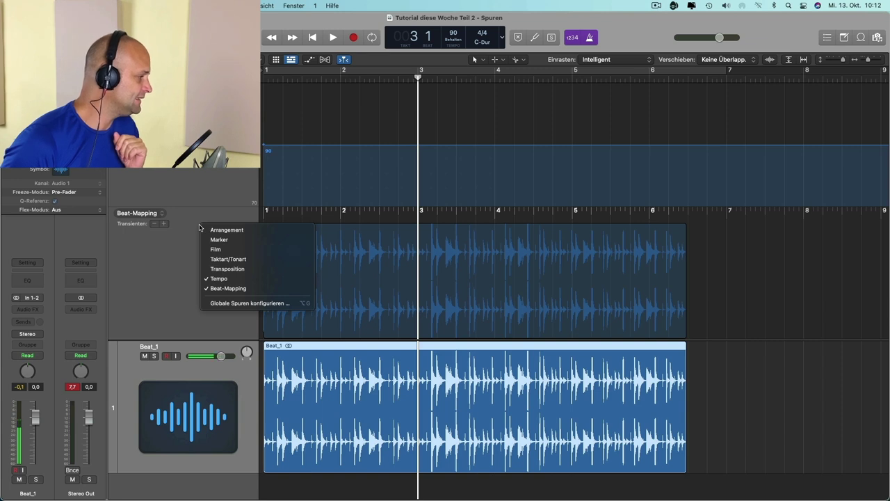
click(212, 278)
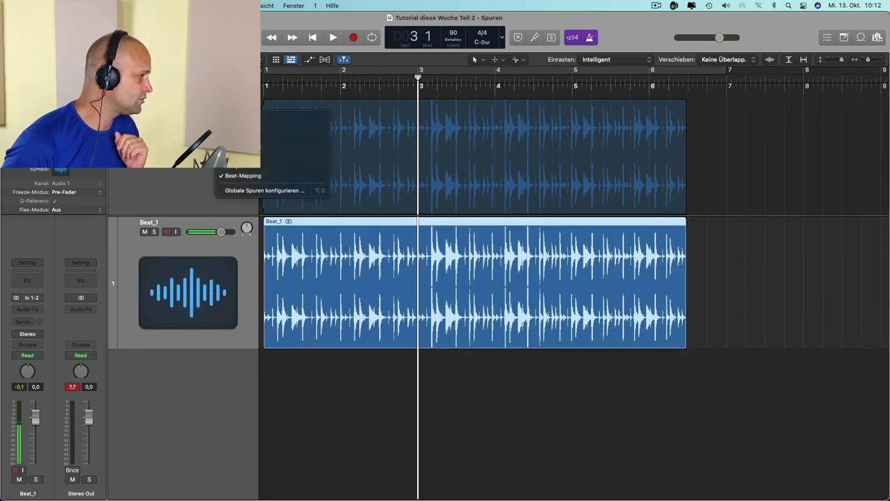
click(242, 175)
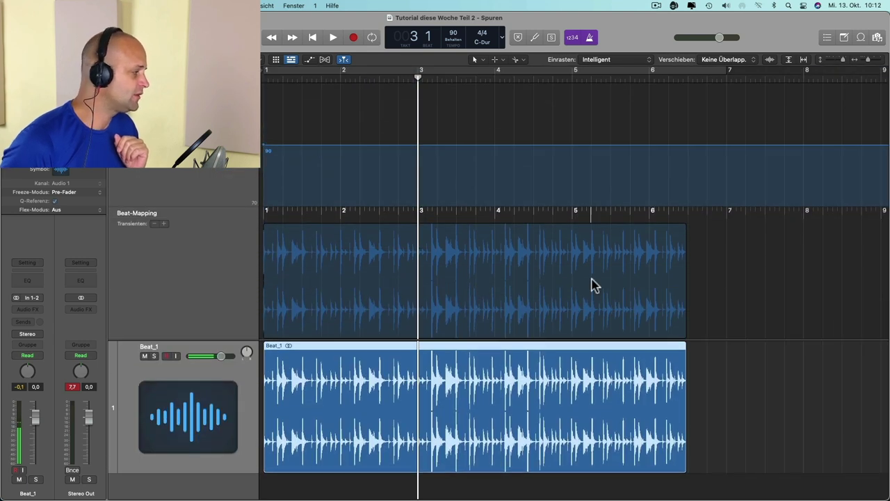
mouse_move(192, 239)
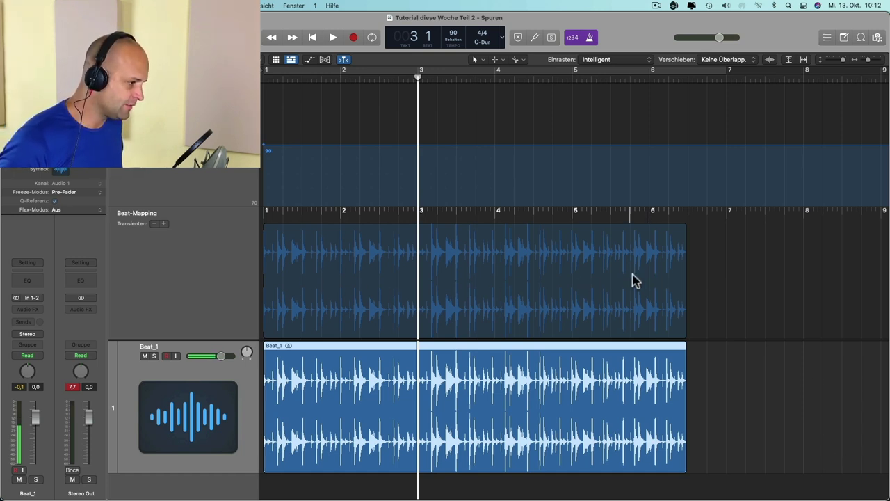
Select the Beat_1 region and analyze its transients in the Beat-Mapping track.
click(753, 384)
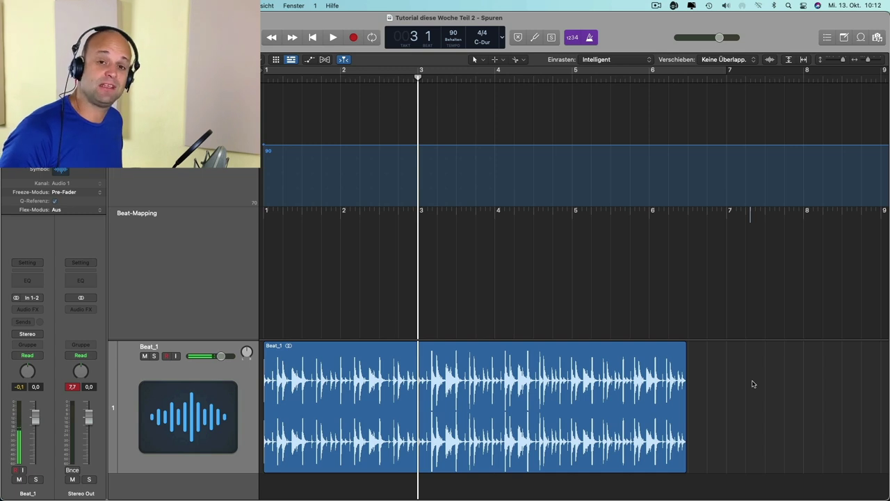
click(565, 361)
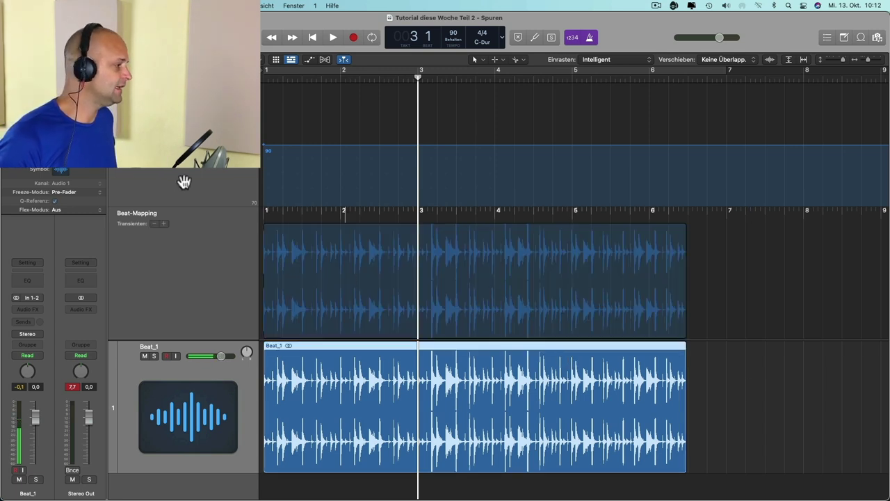
key(g)
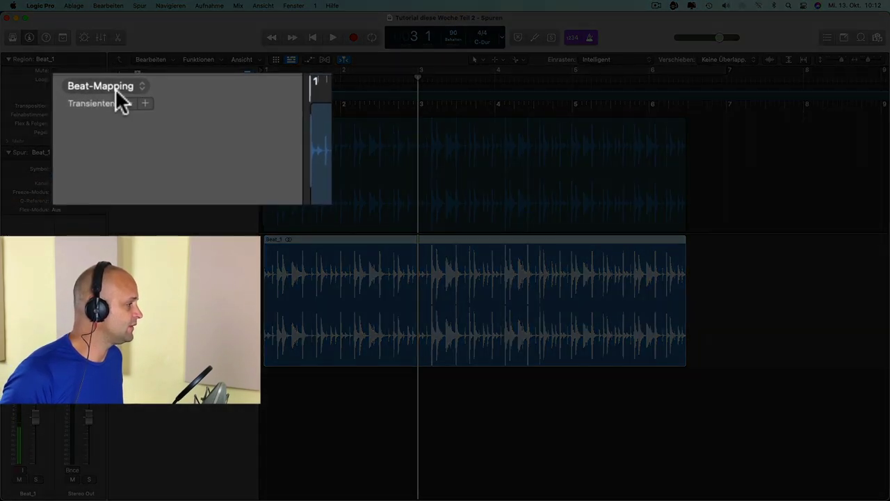
click(119, 87)
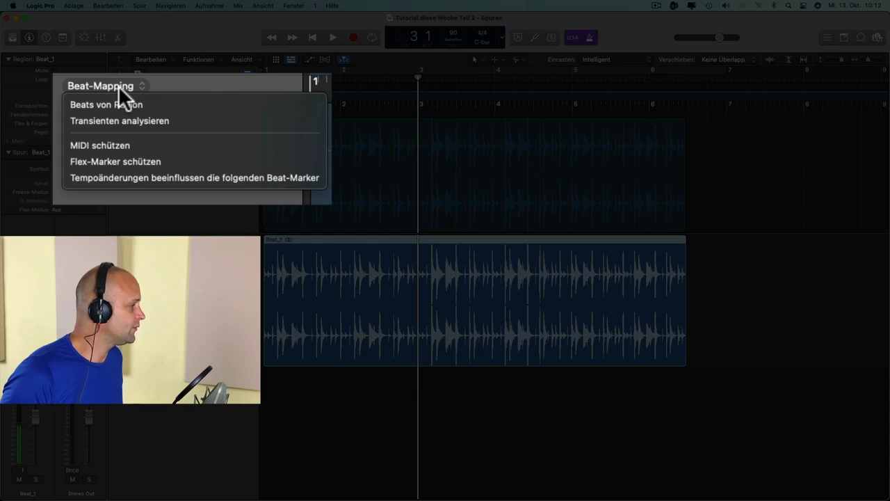
click(157, 121)
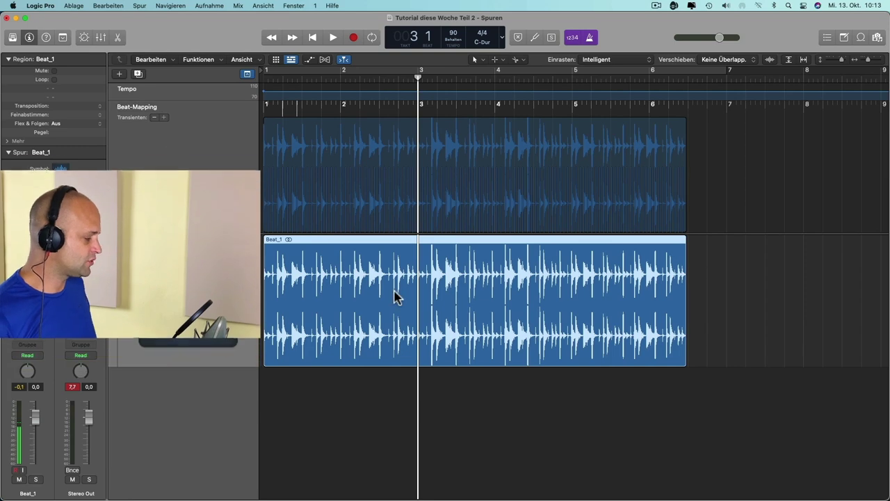
Play the Beat_1 region from the first half of bar 2 into bar 4 to compare its hits with the bar grid.
key(super+Right)
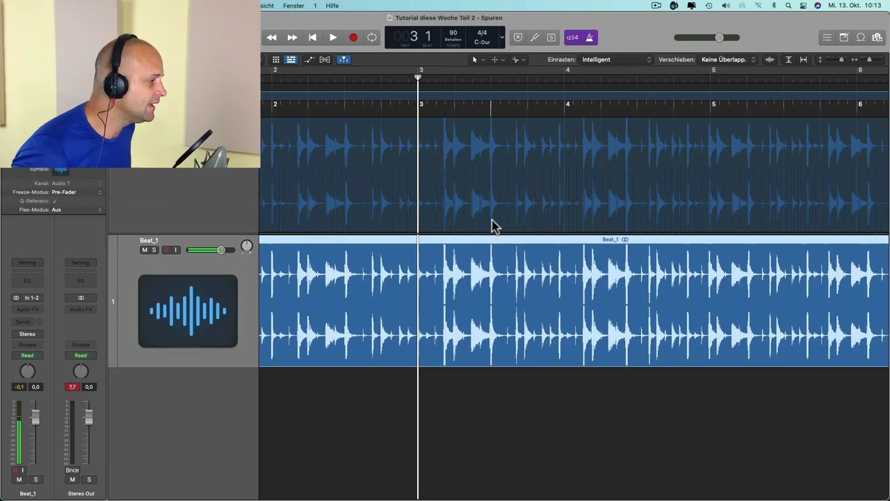
scroll(492, 225, left, 5)
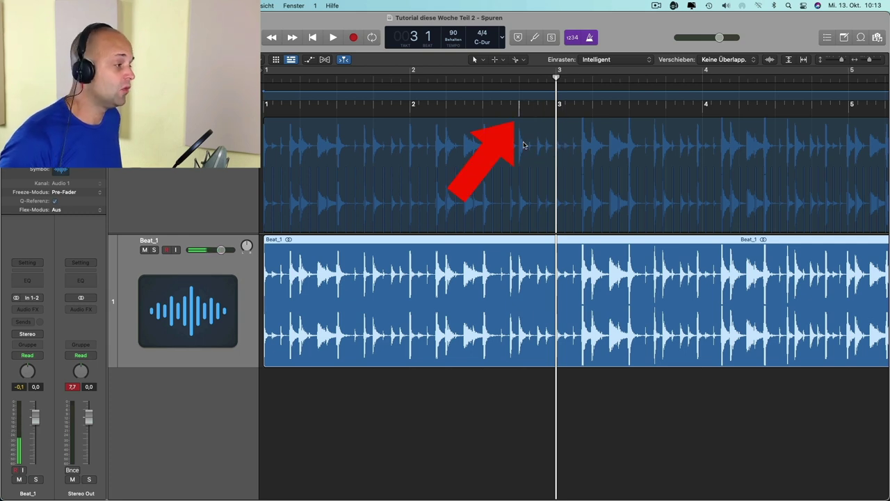
scroll(524, 146, right, 2)
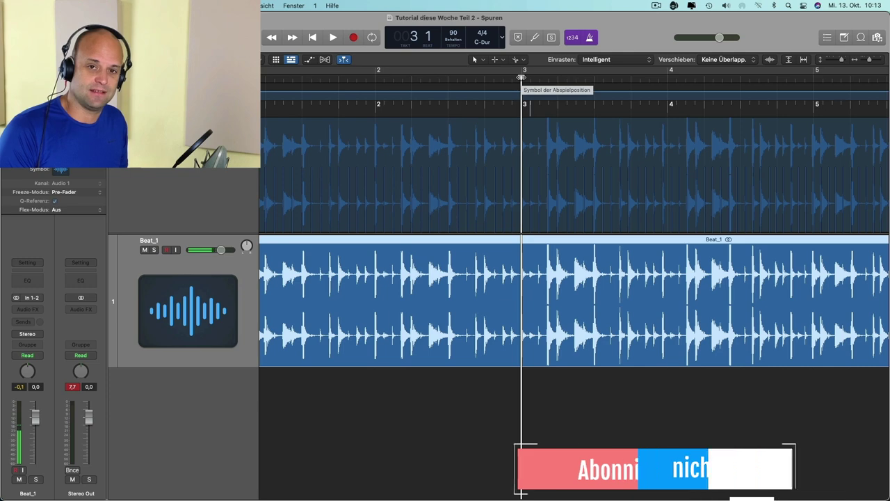
drag(524, 77, 376, 76)
scroll(602, 373, up, 3)
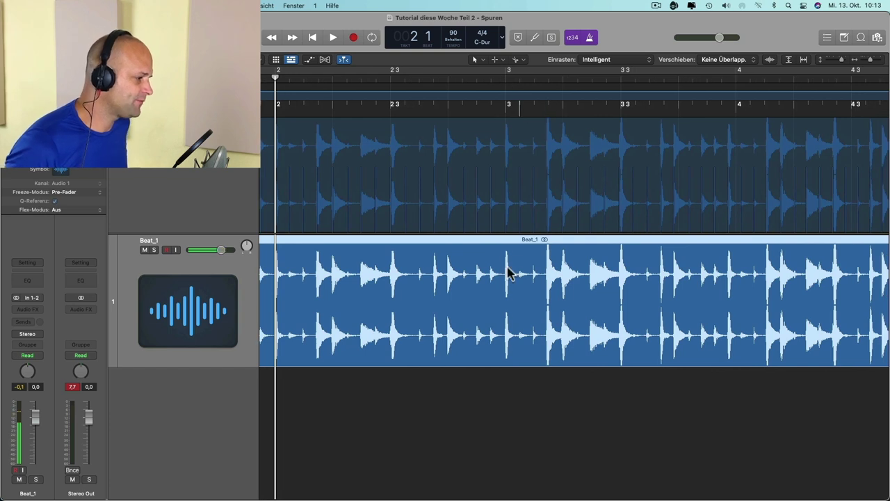
click(354, 78)
key(space)
scroll(529, 240, right, 3)
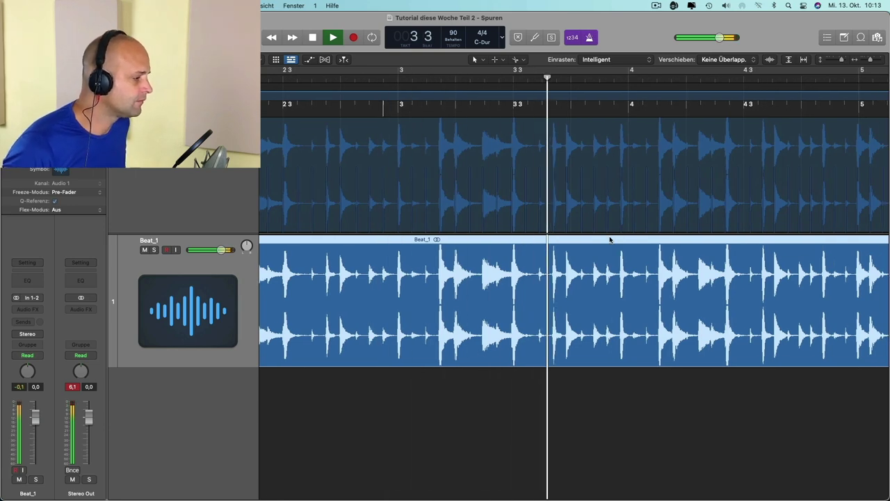
key(space)
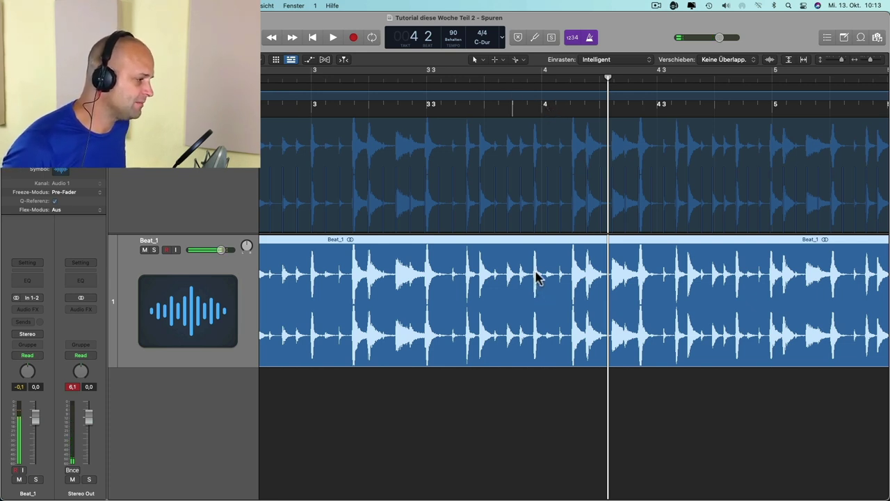
Map bar 4 in the Beat-Mapping track to the detected transient just before it.
click(543, 78)
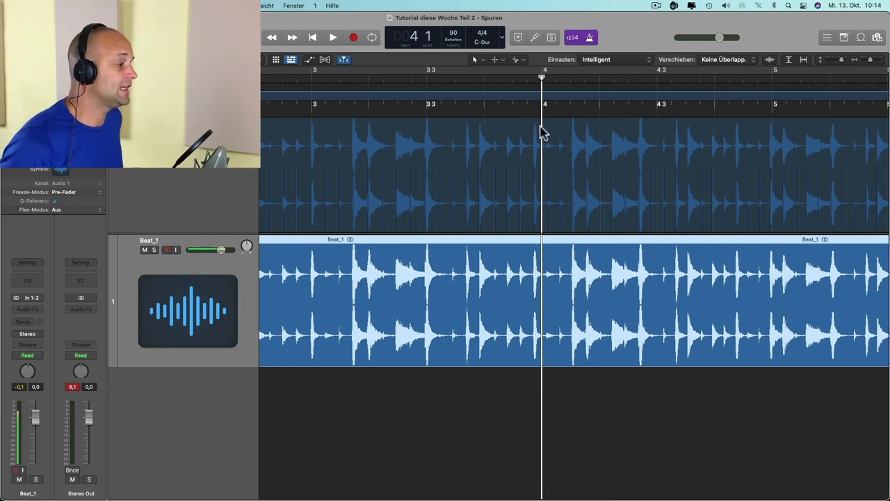
click(599, 78)
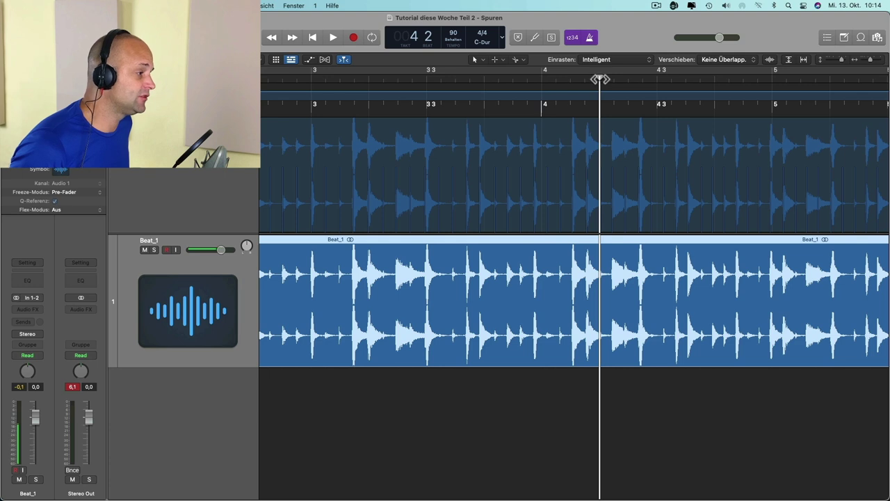
key(ctrl+period)
click(542, 120)
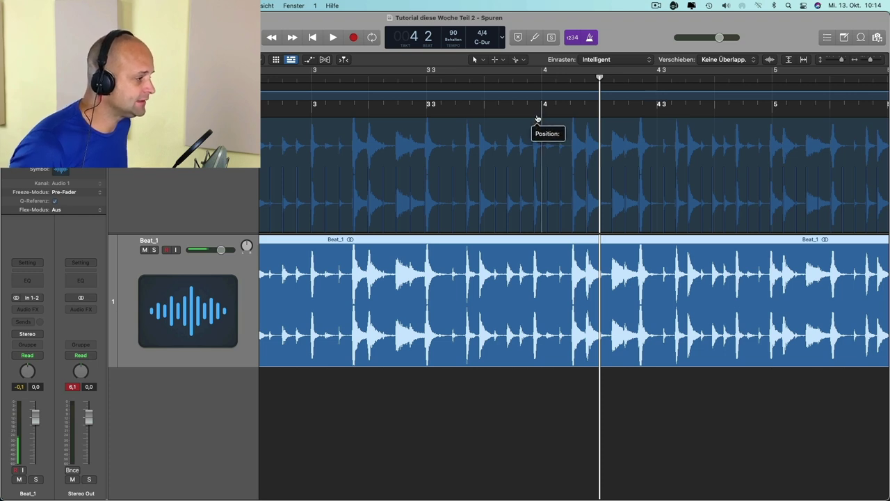
drag(537, 120, 530, 109)
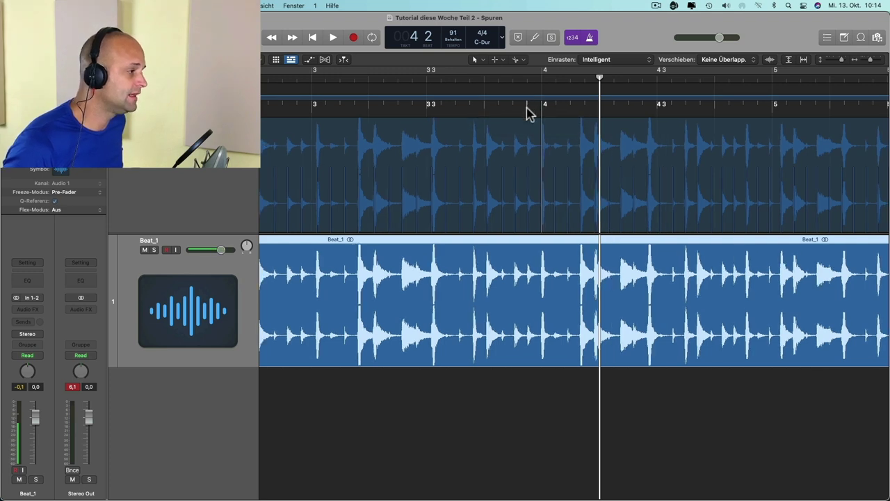
Play the Beat_1 region from bar 4 past beat 3 to check its timing against the metronome.
click(543, 80)
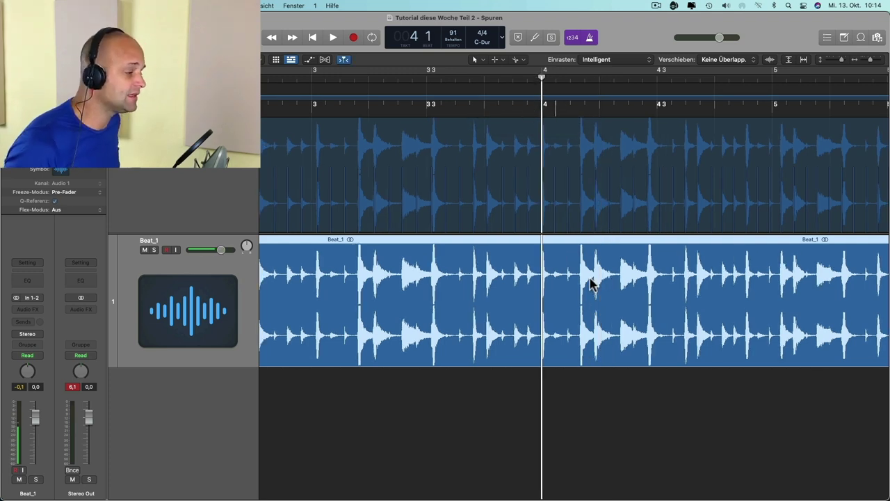
scroll(609, 299, right, 3)
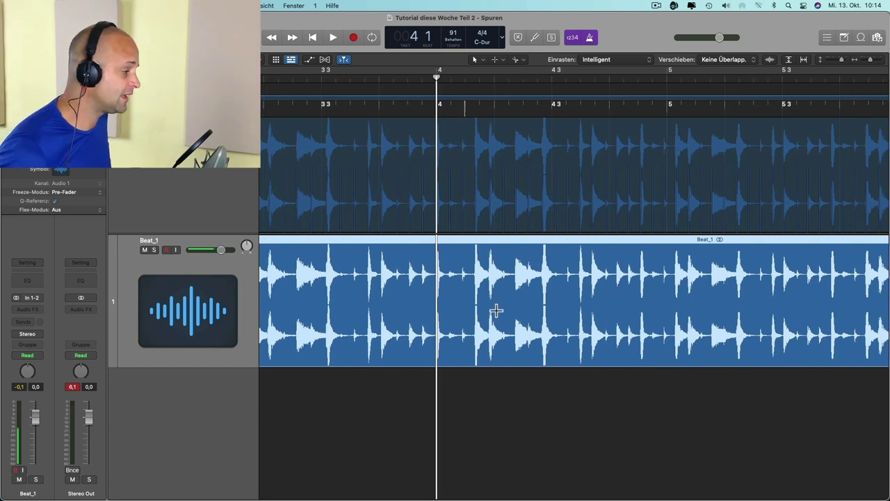
key(space)
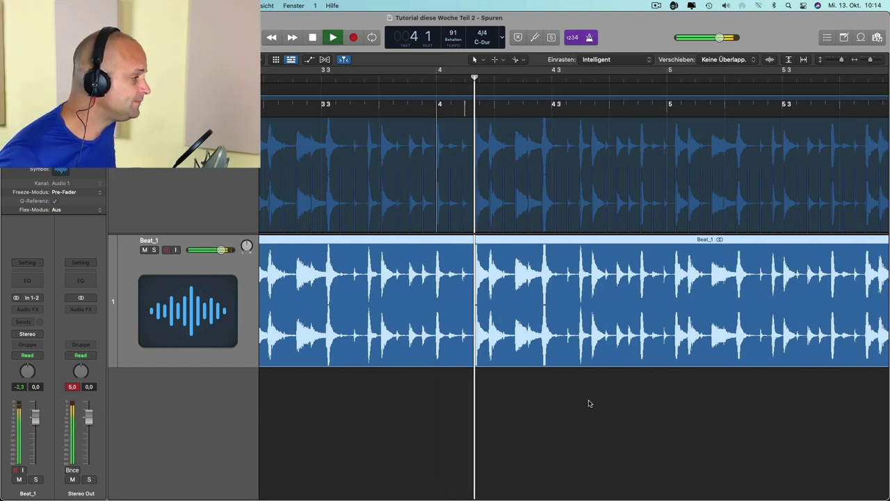
key(space)
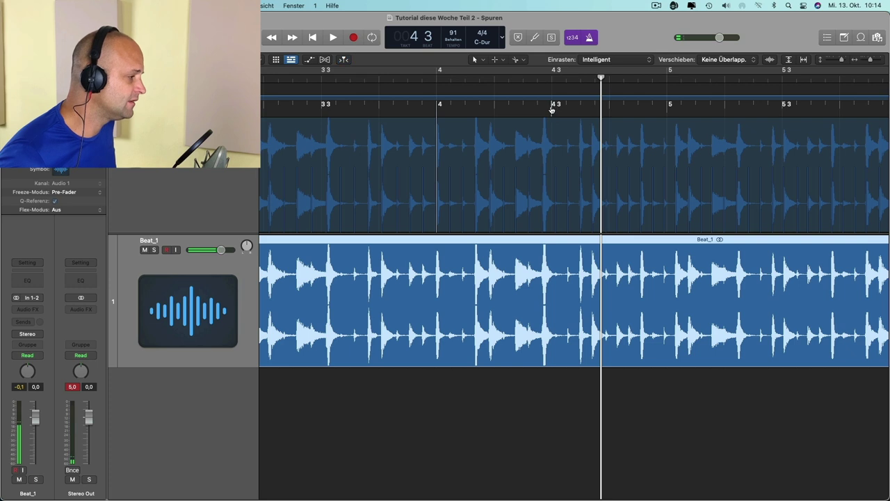
Map beat 3 of bar 4 to the transient just before it and play on into bar 5.
drag(550, 111, 539, 113)
key(space)
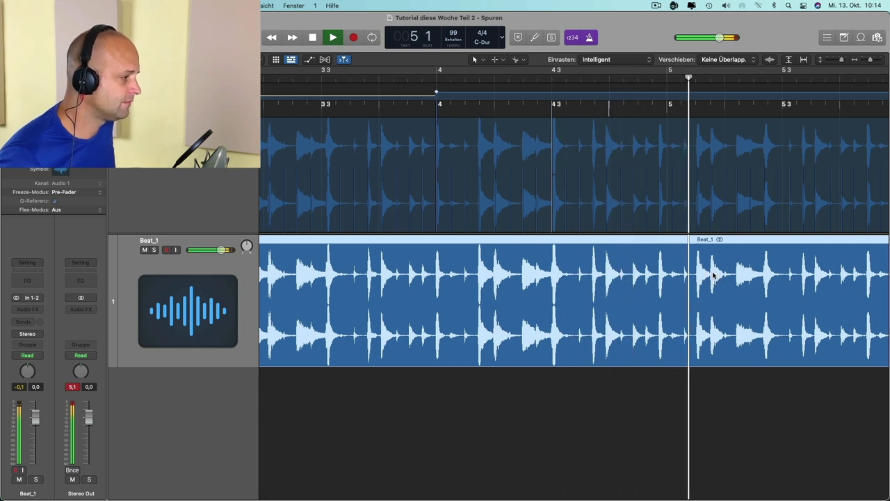
key(space)
Map bar 5 and beat 3 of bar 5 to their nearby transients in the Beat-Mapping track.
drag(660, 114, 651, 113)
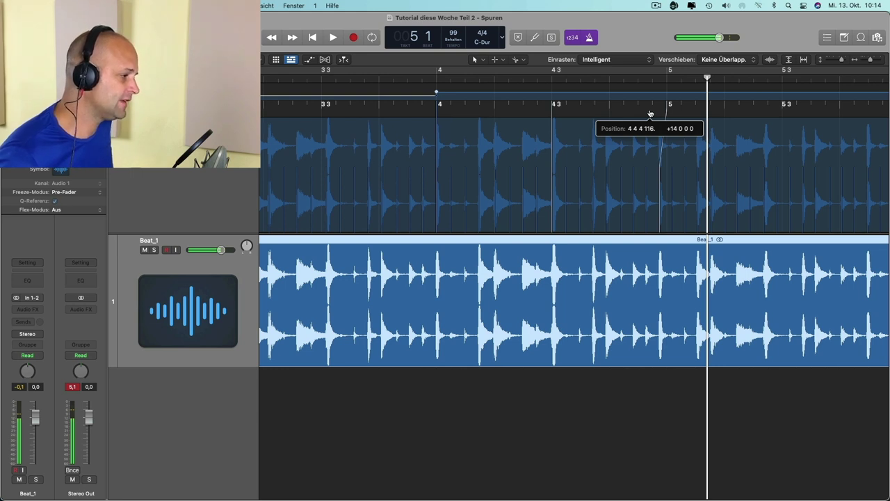
drag(651, 113, 650, 113)
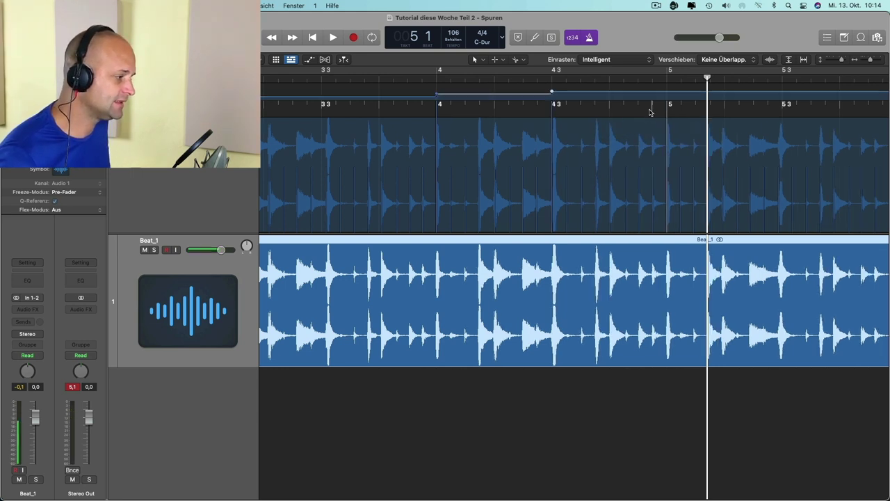
scroll(737, 194, right, 5)
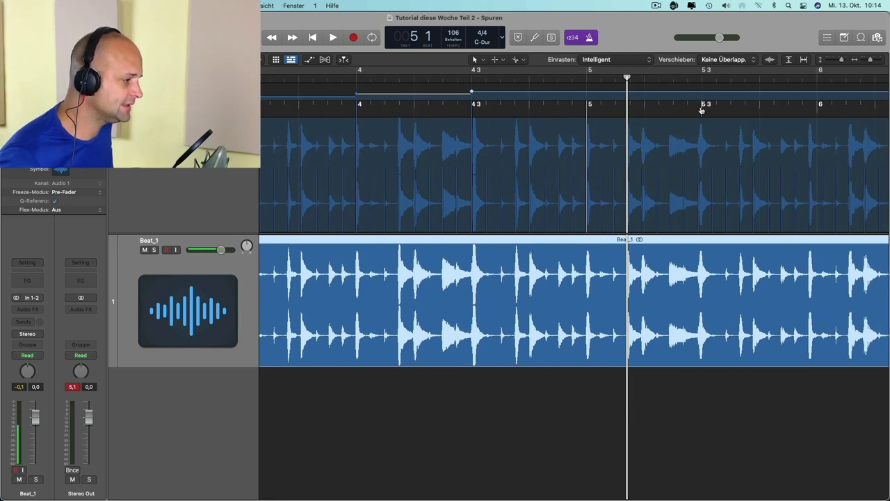
drag(702, 110, 701, 111)
scroll(776, 193, right, 2)
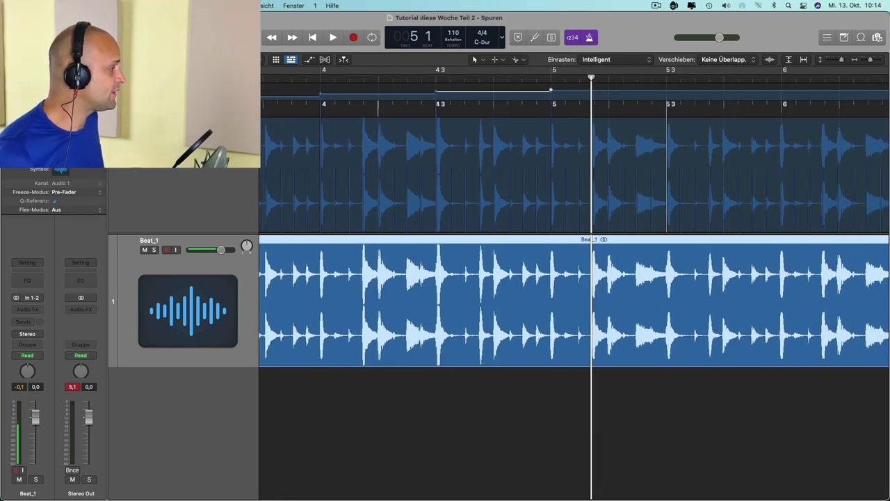
Enlarge the Tempo track and examine its tempo steps across the whole Beat_1 region.
drag(375, 98, 365, 170)
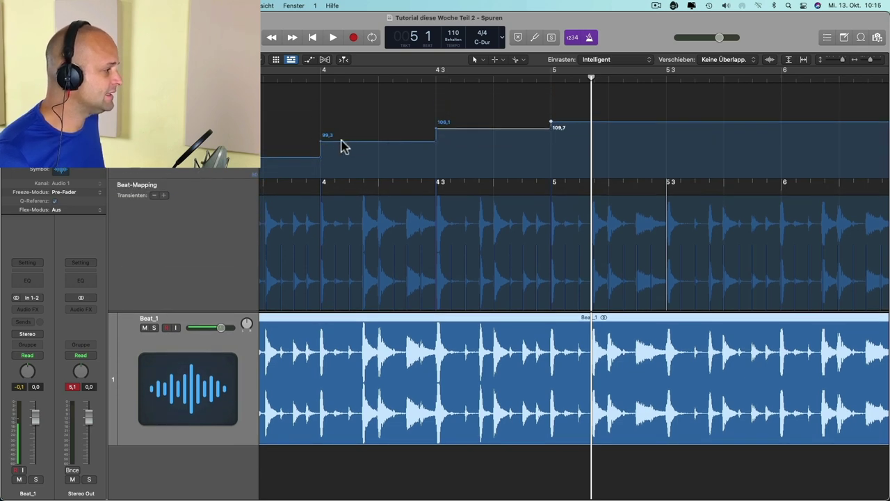
scroll(466, 137, left, 5)
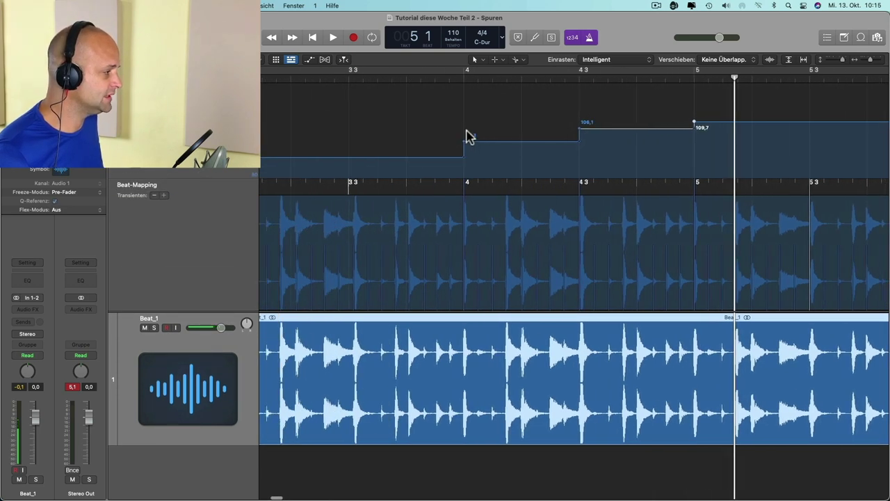
scroll(448, 134, down, 5)
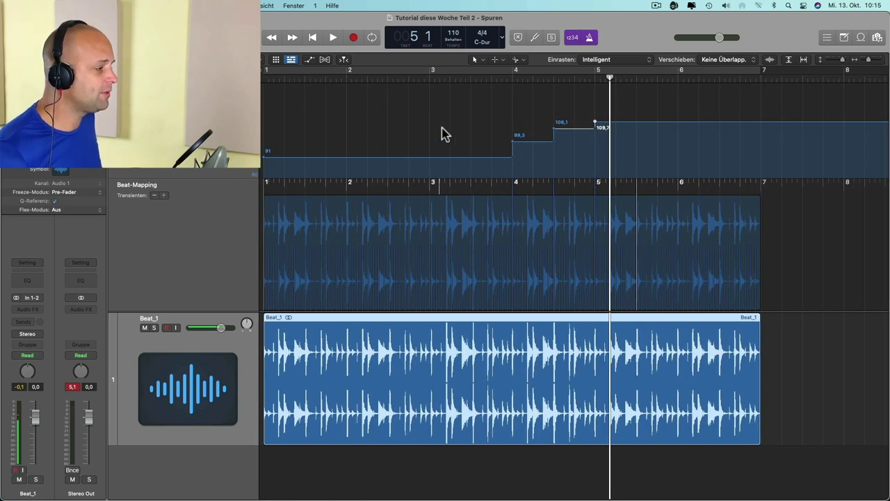
Play the mapped beat from the second half of bar 3 into bar 6 against the metronome.
click(492, 79)
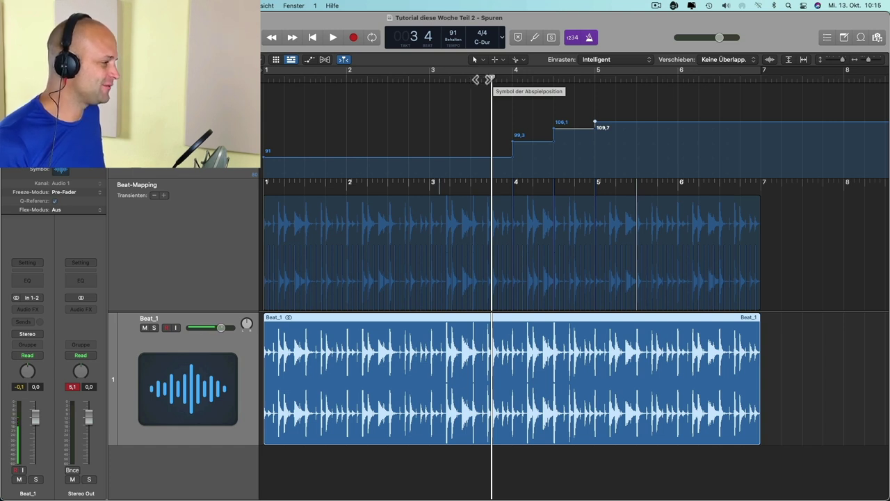
drag(492, 78, 481, 77)
key(space)
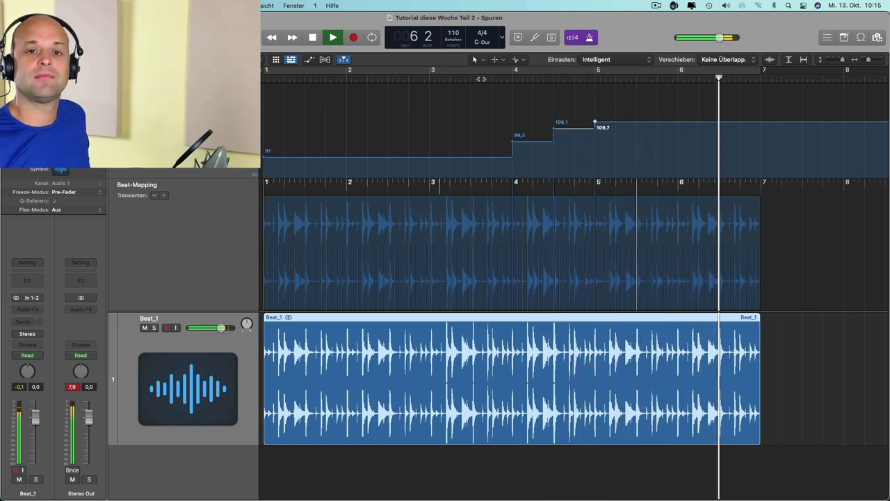
key(space)
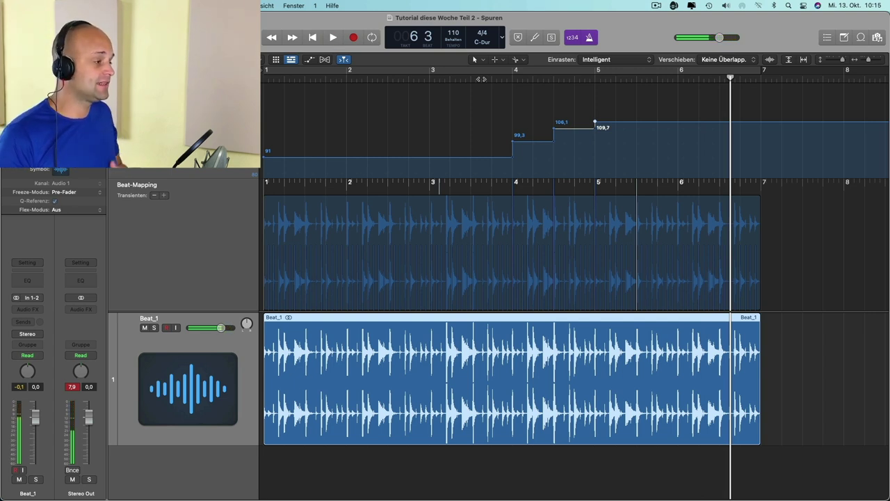